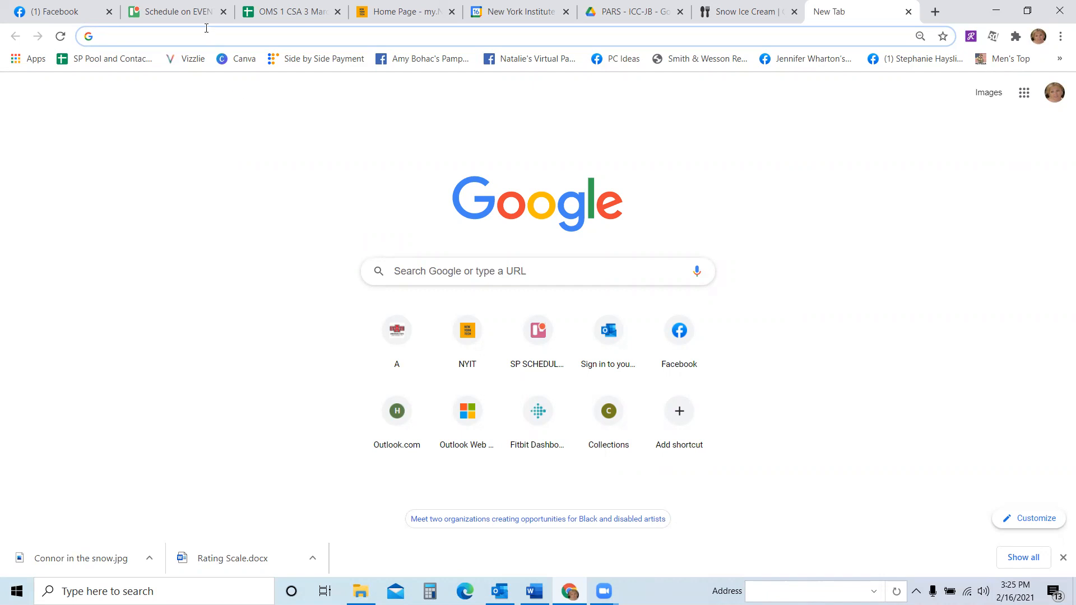
- Go to my.nyit.edu and open Employee Self Service from the portal tiles
left_click(214, 34)
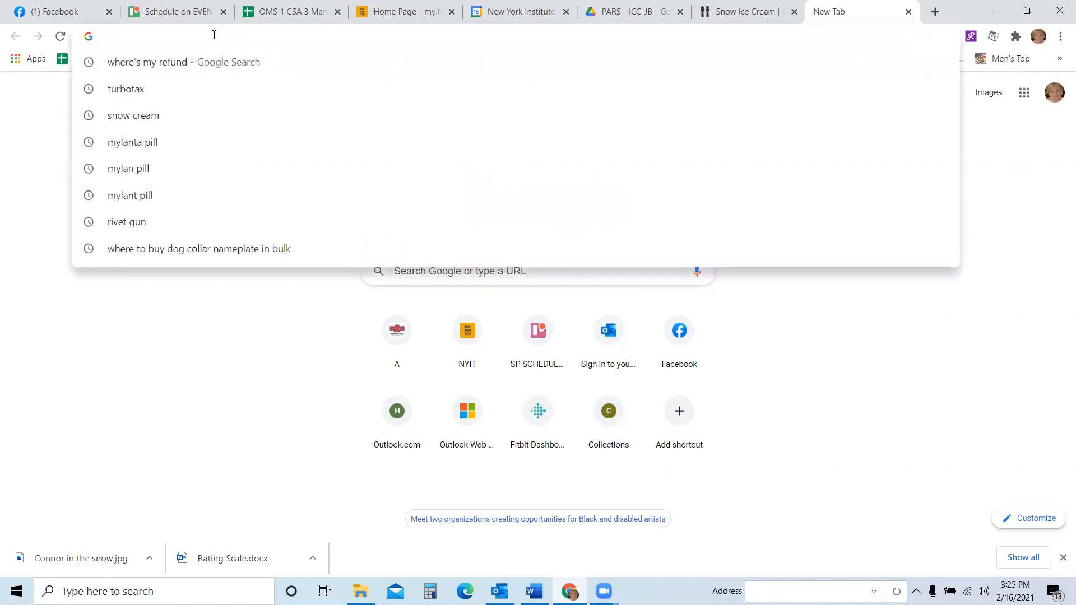
type("my.")
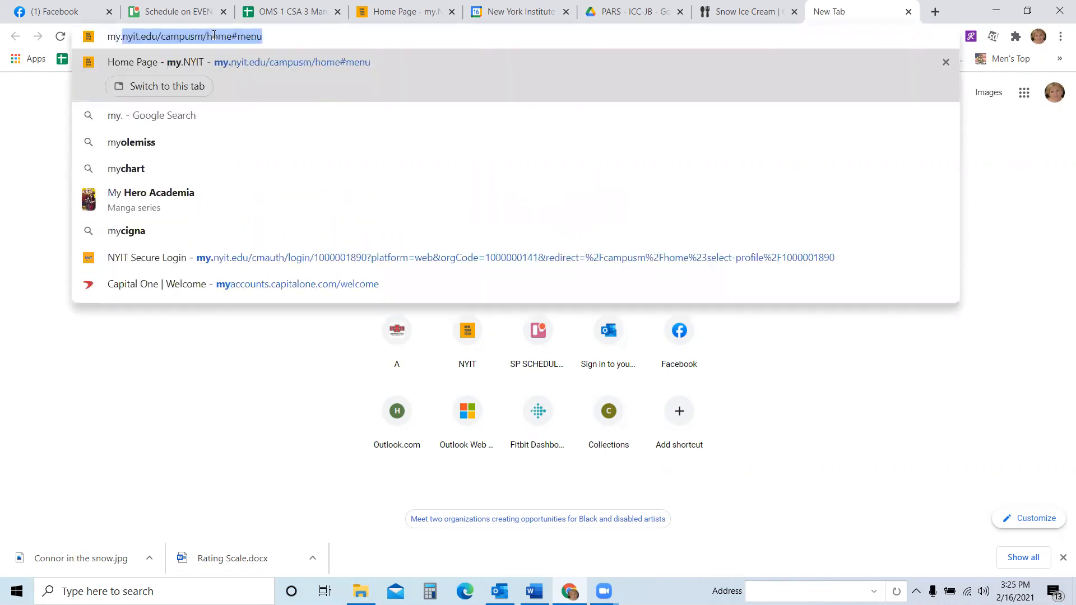
type("nyit.edu")
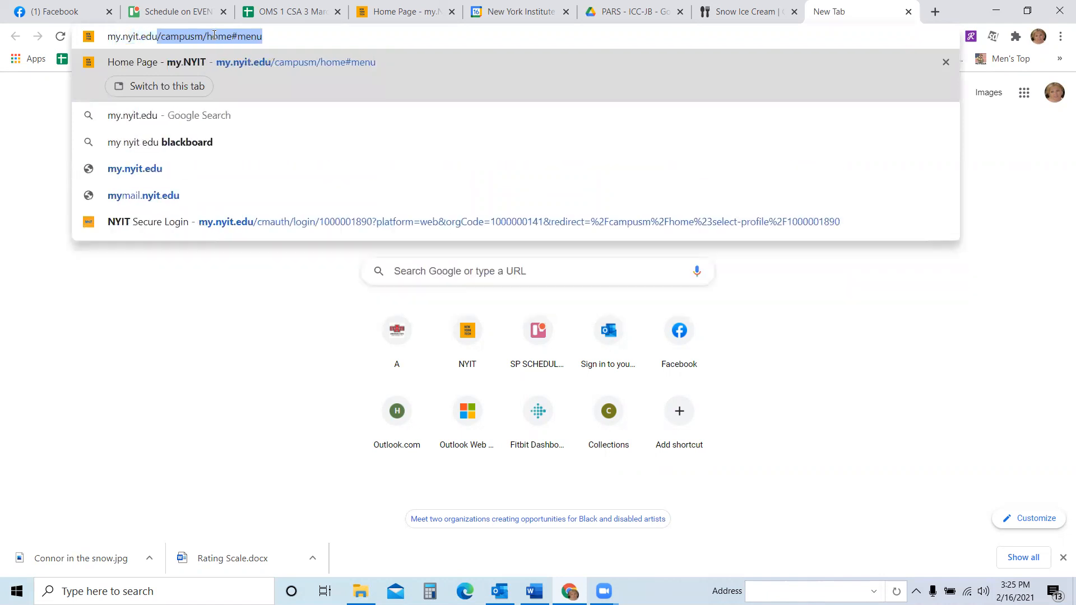
key("Return")
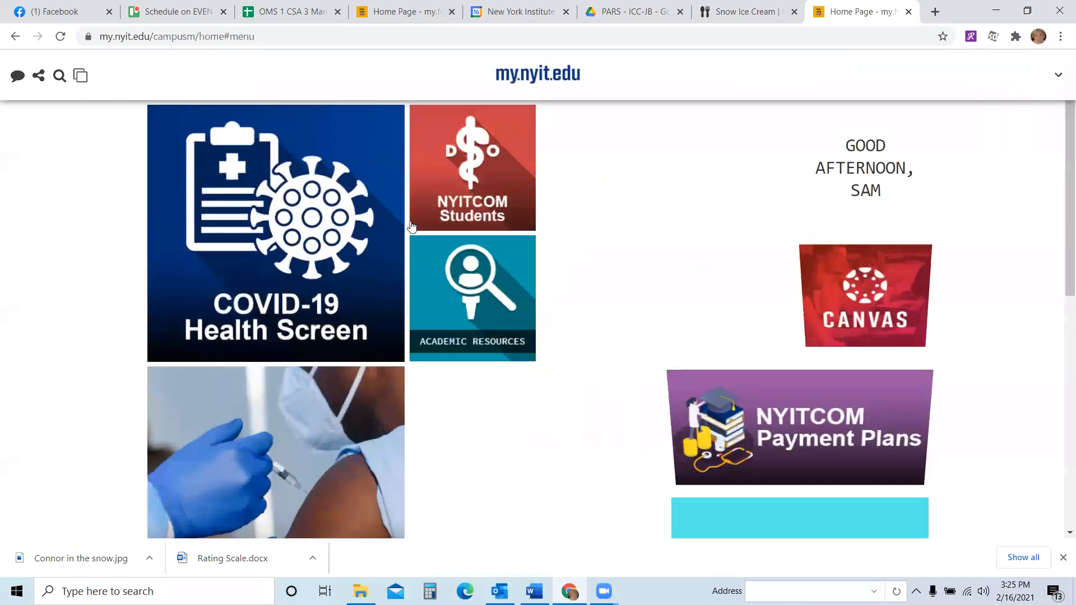
scroll(415, 303, "down", 8)
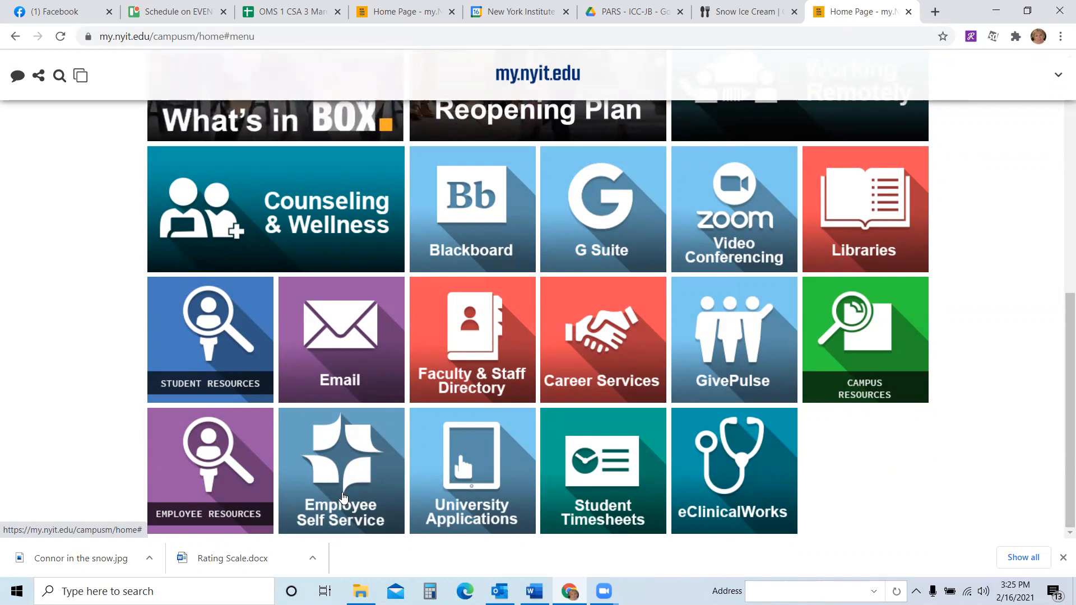
left_click(343, 496)
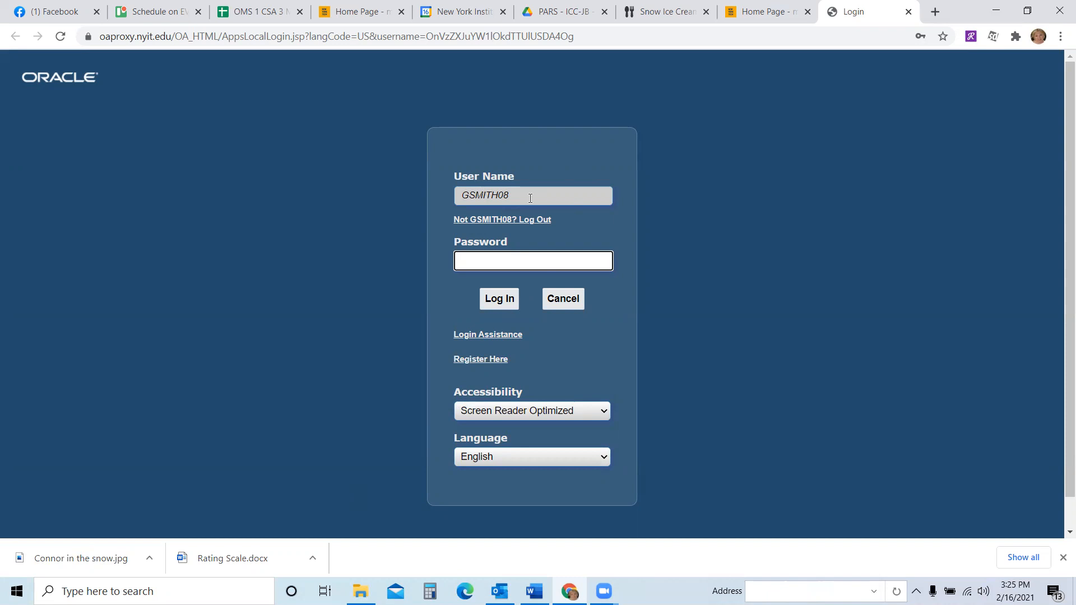
- Enter the account password and log in
left_click(503, 261)
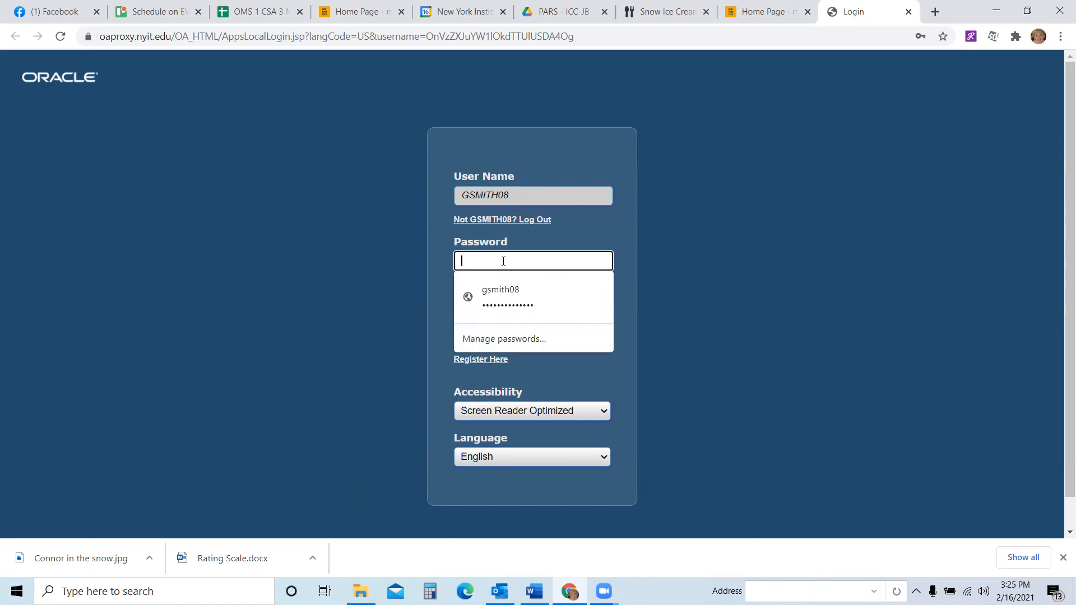
type("•••••")
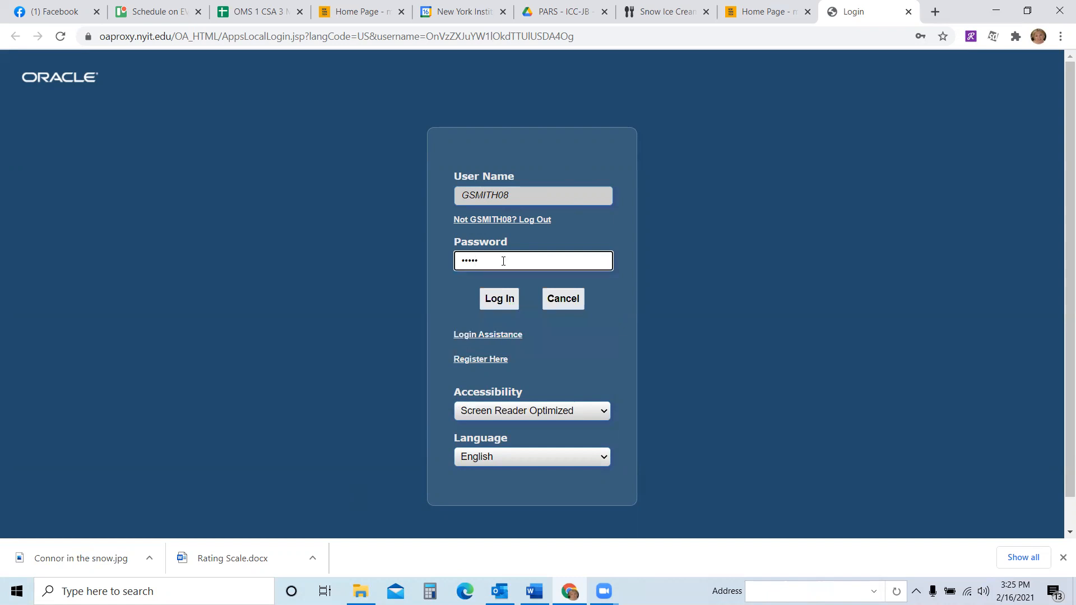
type("•••••••")
key("Return")
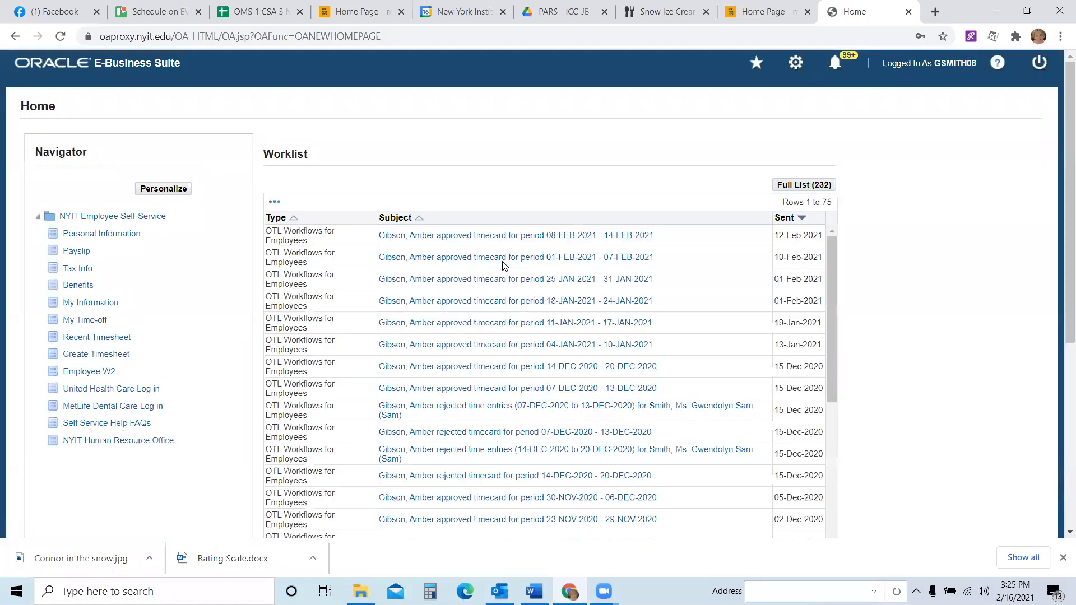
- Open Create Timesheet under NYIT Employee Self-Service and choose the period February 15, 2021 - February 21, 2021
left_click(112, 219)
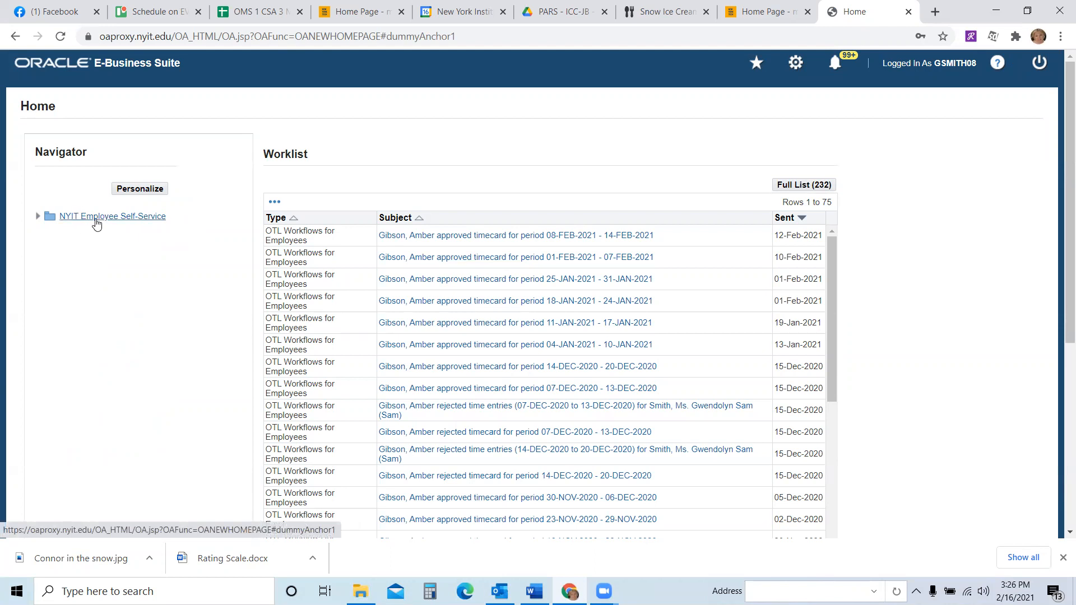
left_click(96, 219)
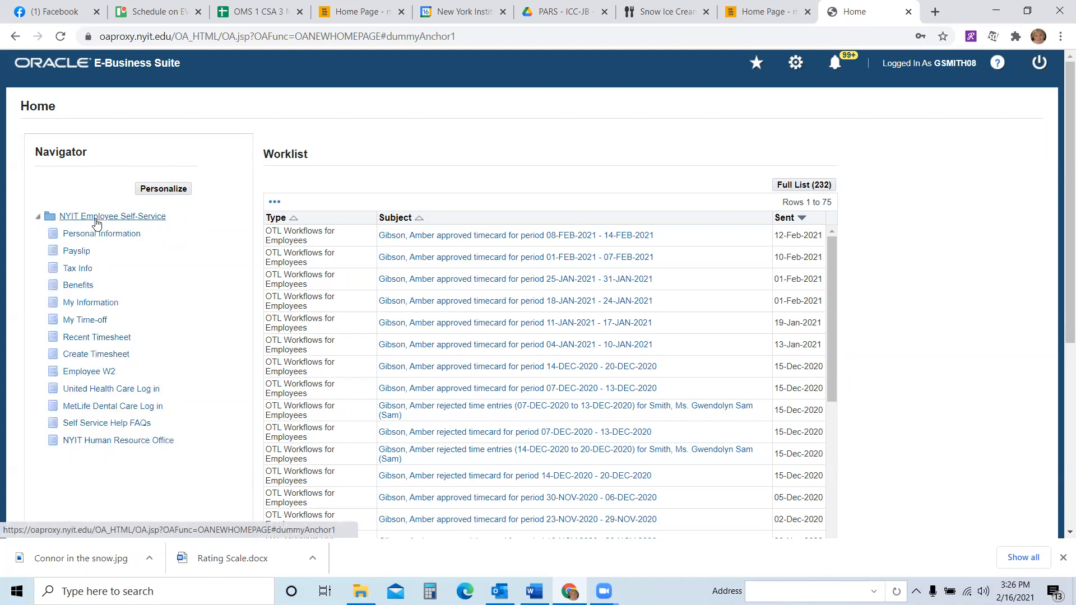
left_click(87, 355)
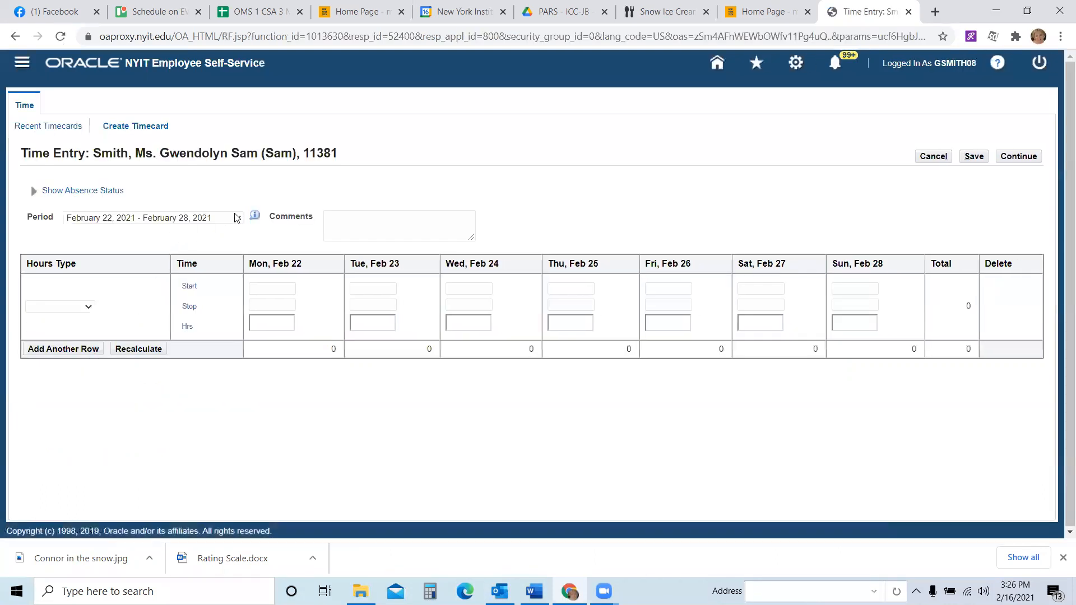
left_click(237, 217)
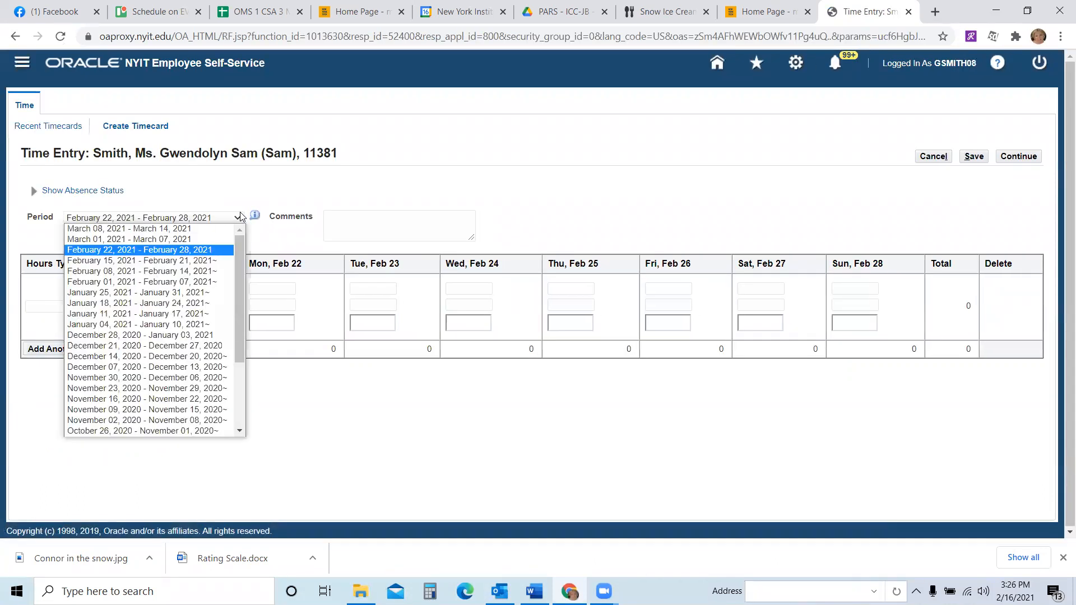
left_click(193, 264)
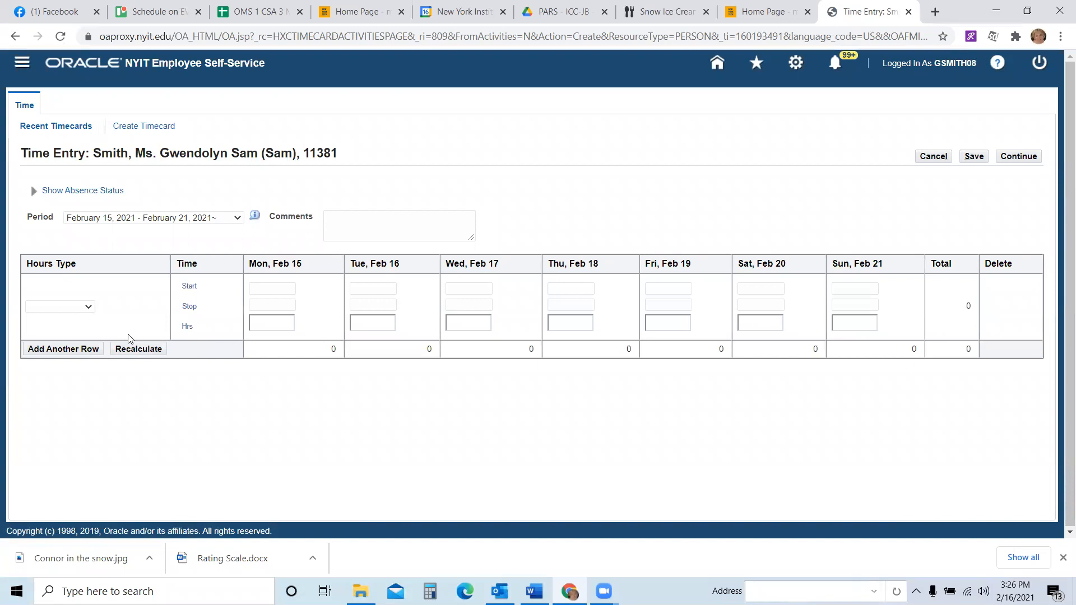
- Set the first row to Hours Worked with Tue, Feb 16 starting 08:00 and stopping 12:00
left_click(89, 308)
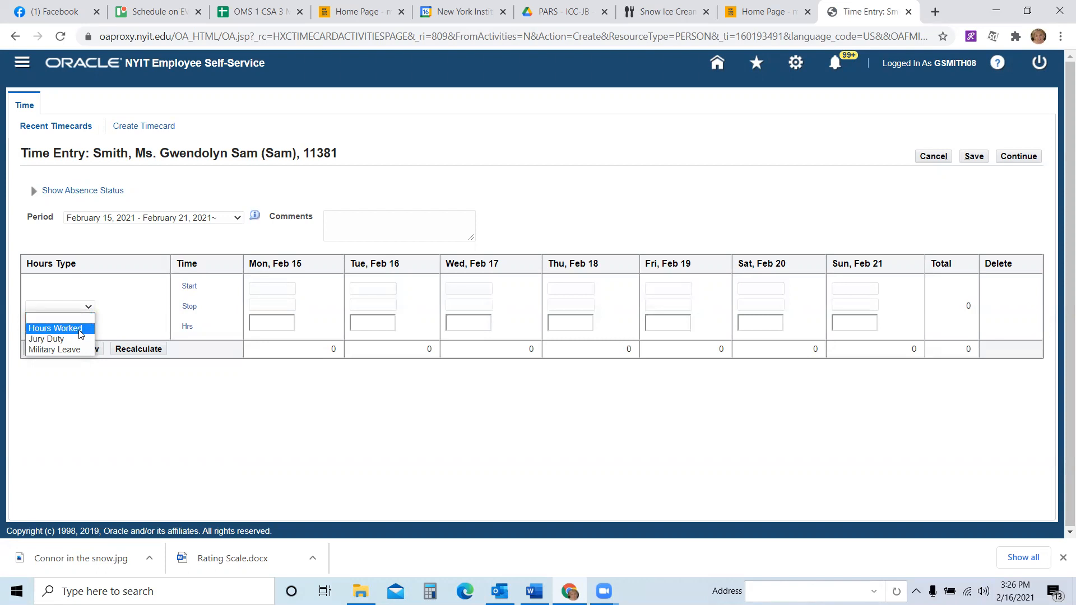
left_click(77, 330)
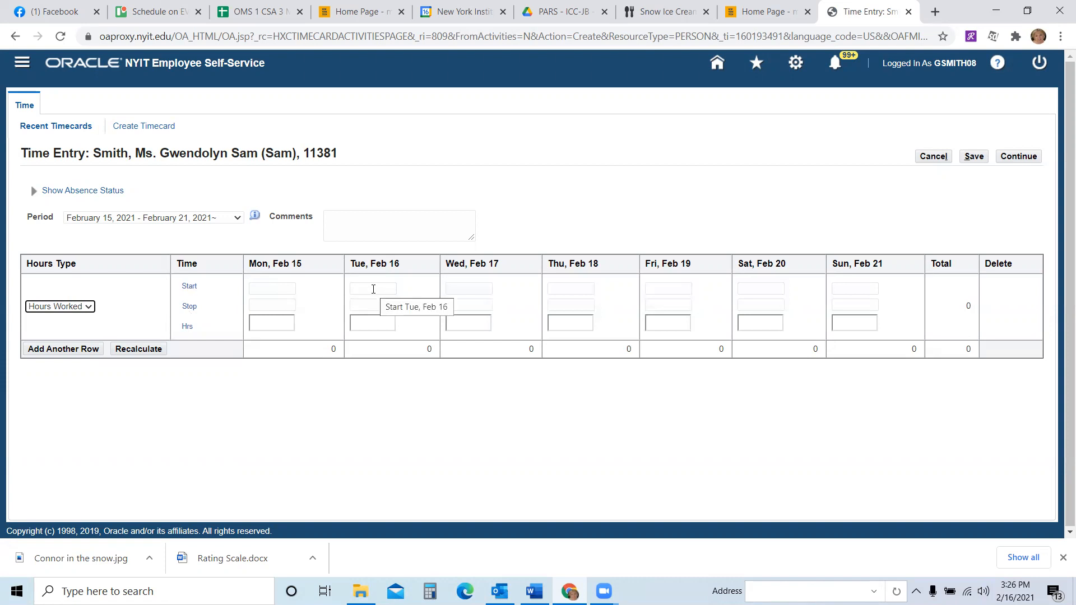
left_click(373, 289)
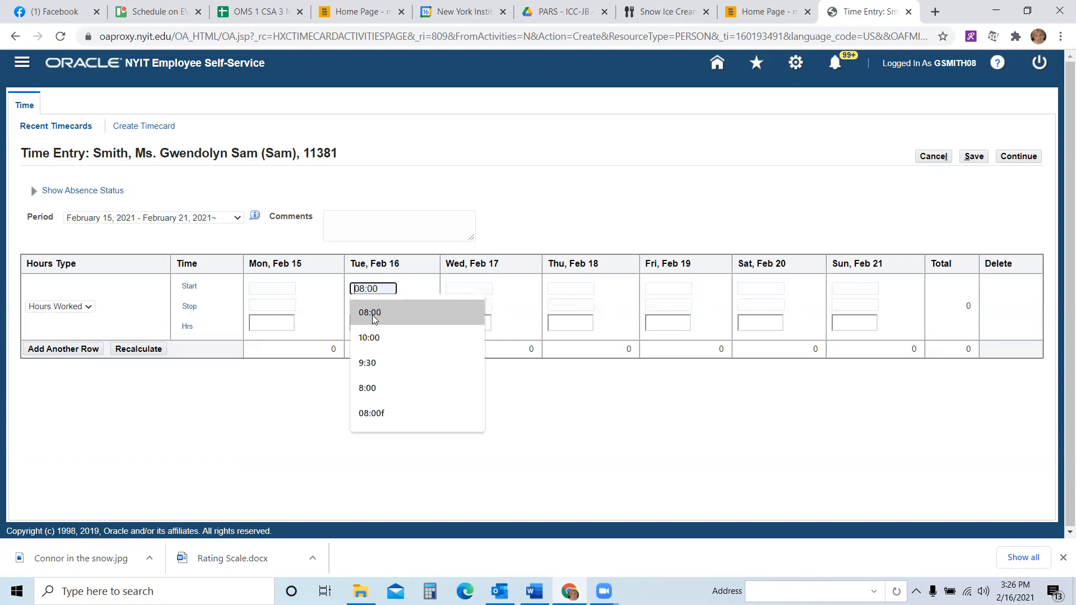
left_click(370, 314)
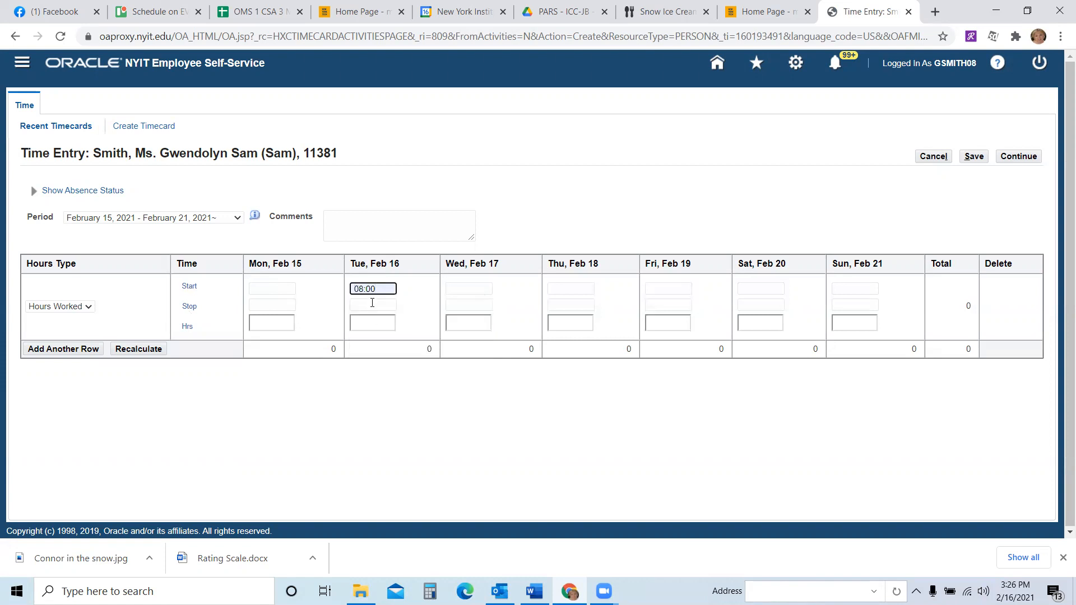
left_click(371, 306)
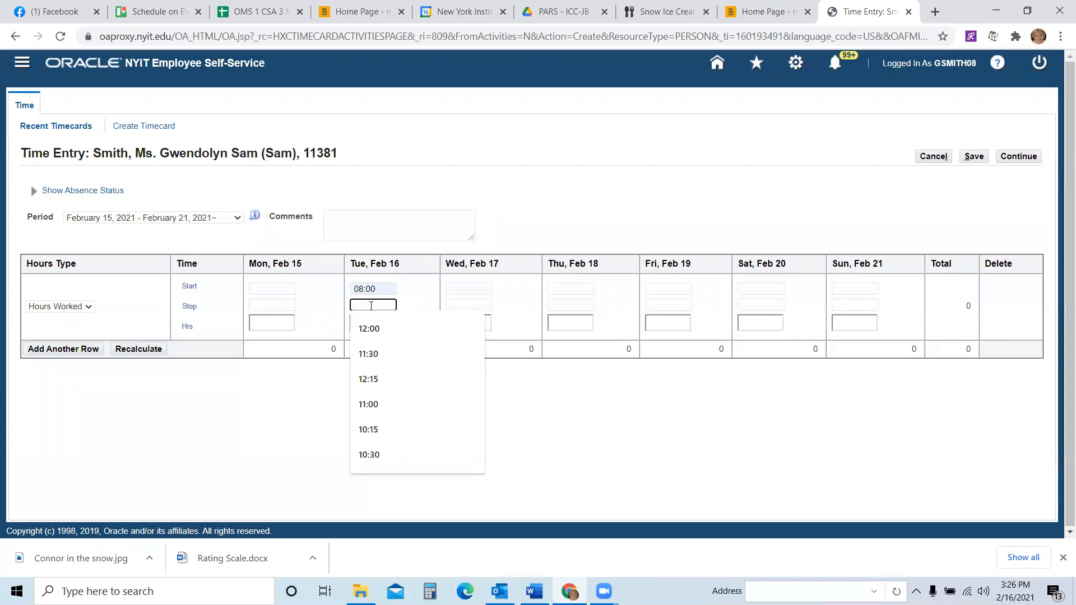
left_click(374, 331)
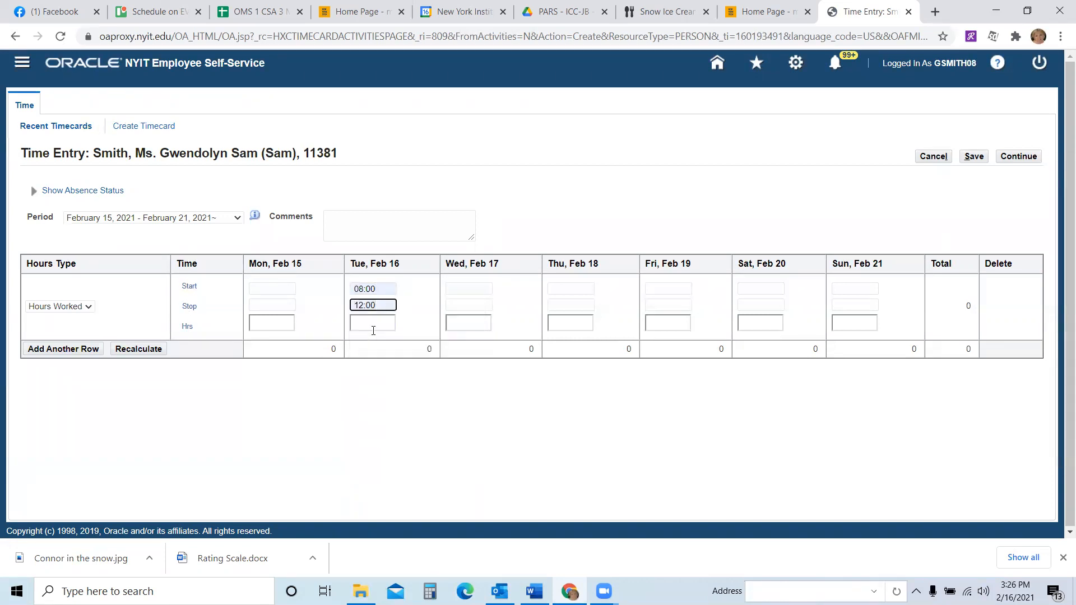
- Add another row set to Hours Worked with Tue, Feb 16 starting 13:00 and stopping 16:30
left_click(60, 349)
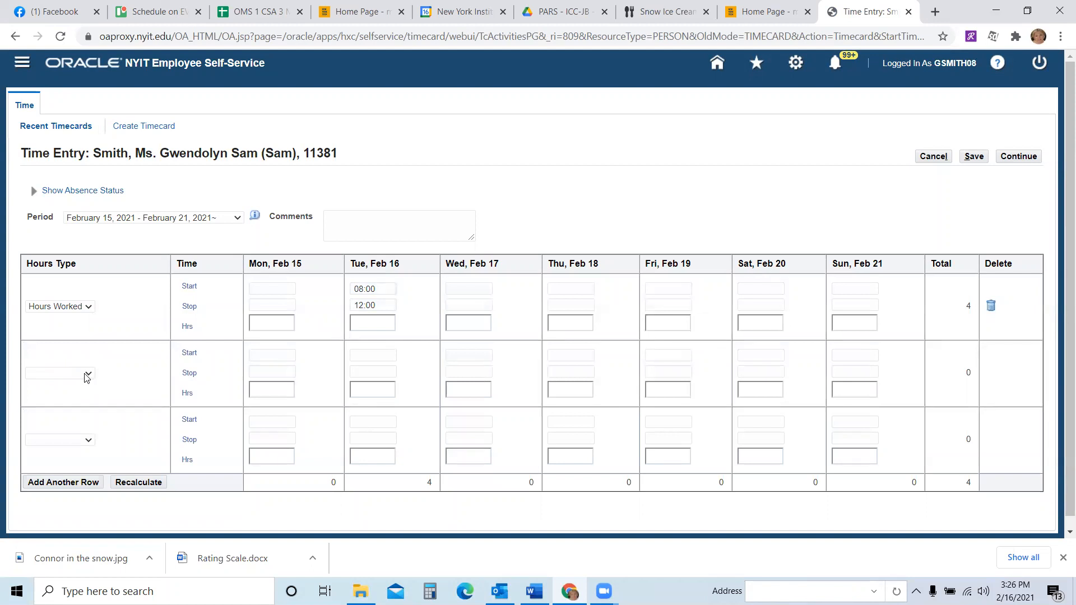
left_click(86, 374)
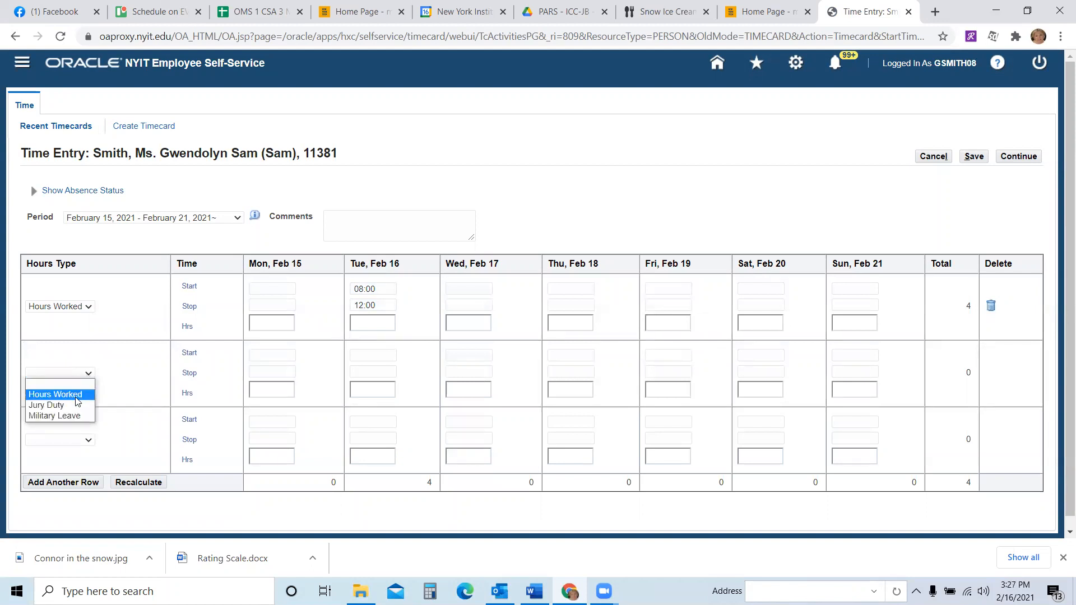
left_click(78, 395)
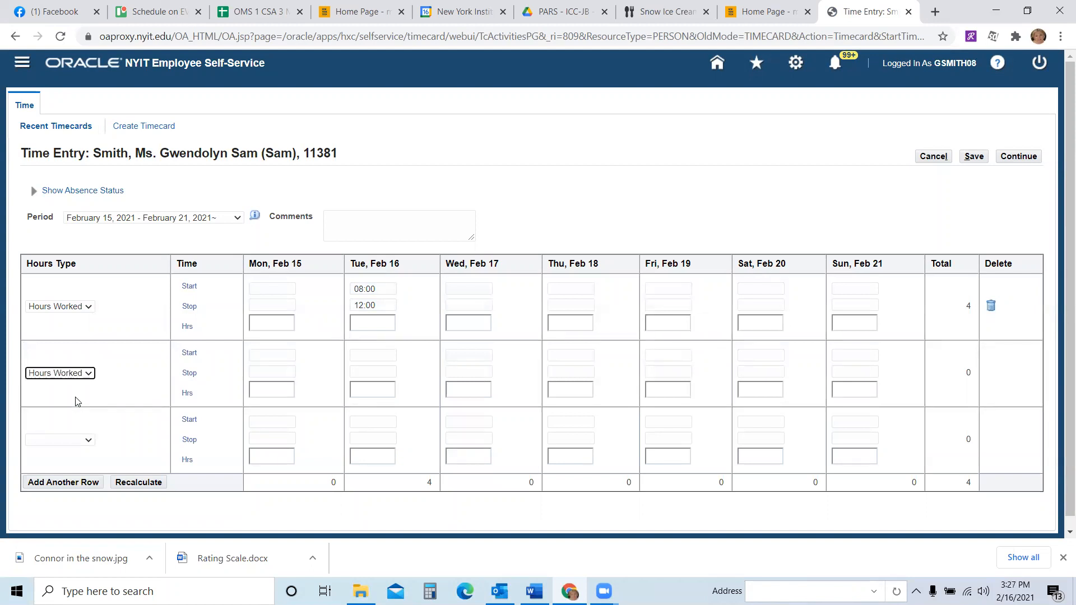
left_click(382, 356)
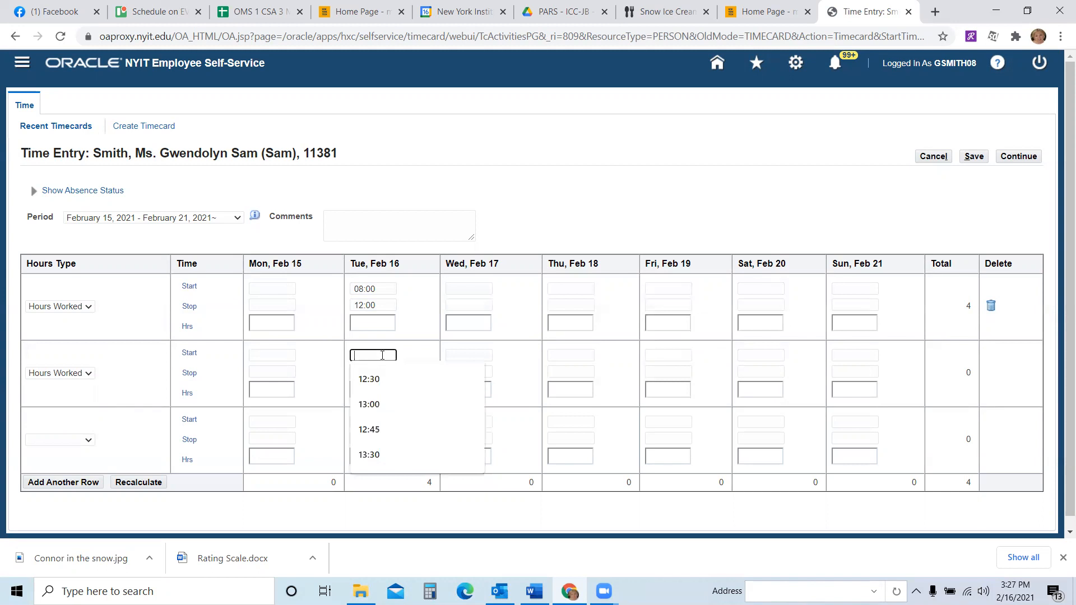
left_click(373, 405)
left_click(372, 371)
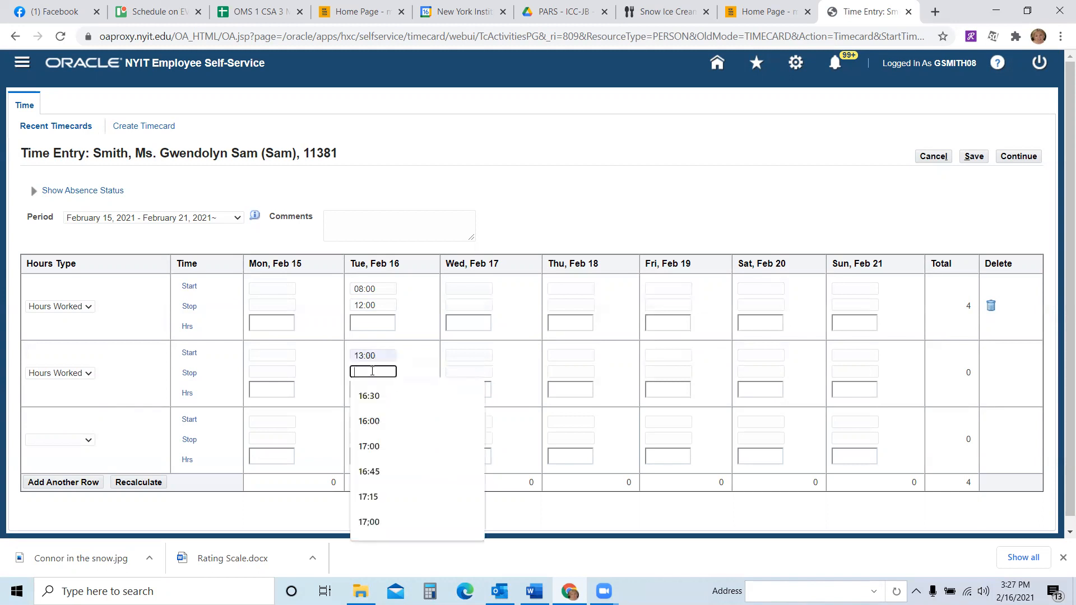
left_click(375, 402)
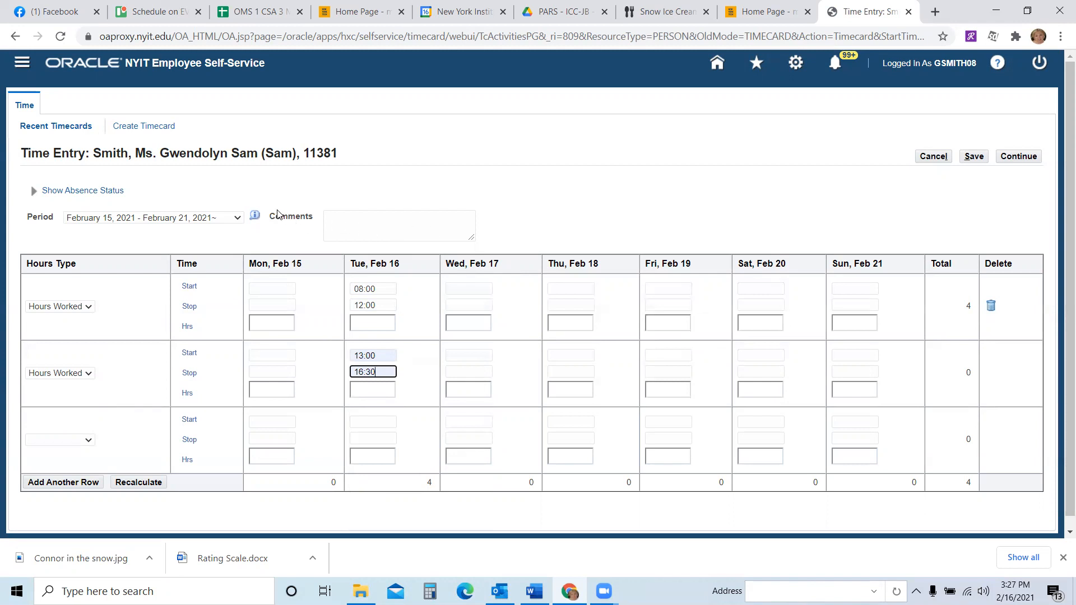
- Enter the comment "2/16 - OMS 2 CSA" and save the timecard
left_click(342, 222)
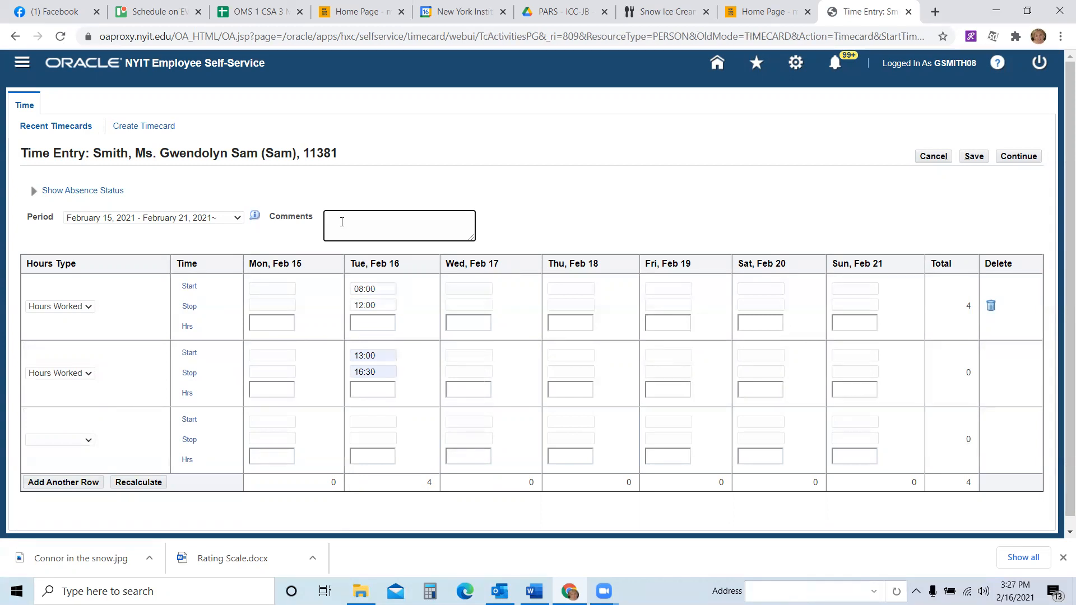
type("2/16")
type("- OMS 2 CSA")
left_click(974, 158)
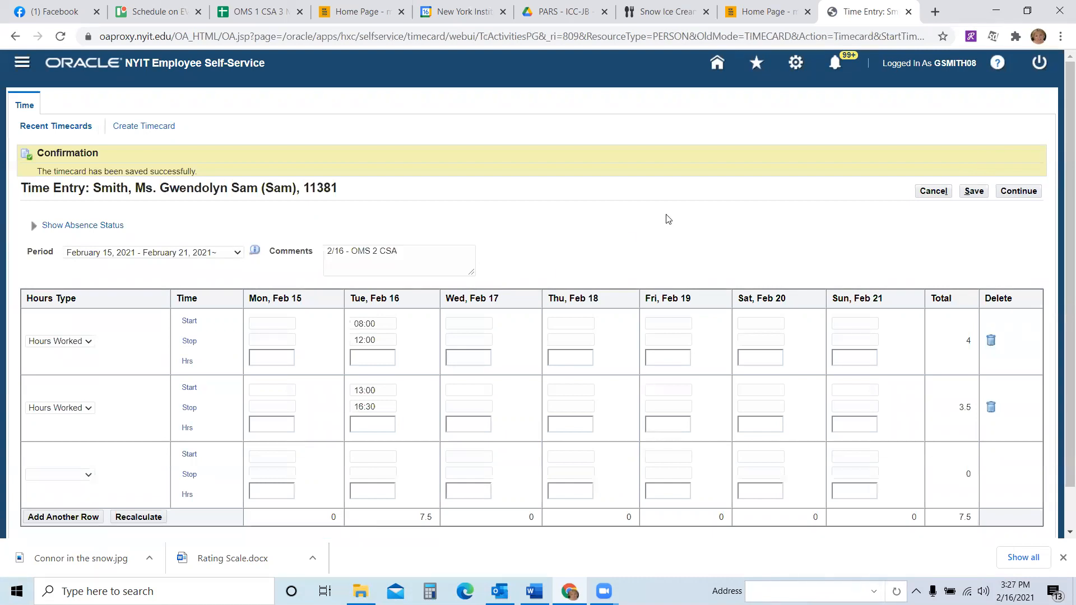
- Close the timecard tab, reopen Employee Self Service and log in again with the account password
left_click(909, 12)
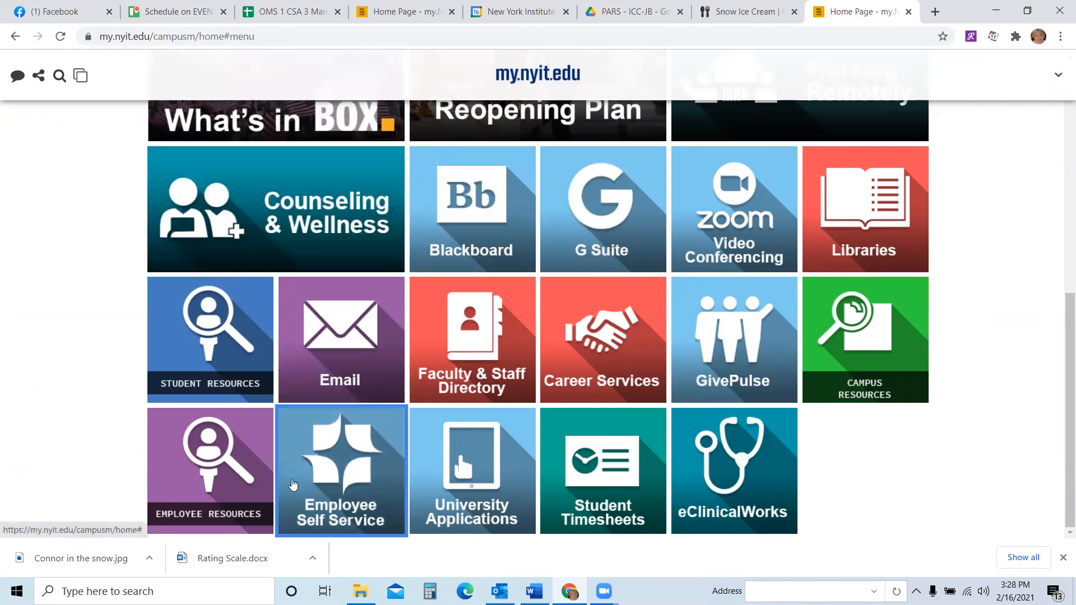
left_click(333, 475)
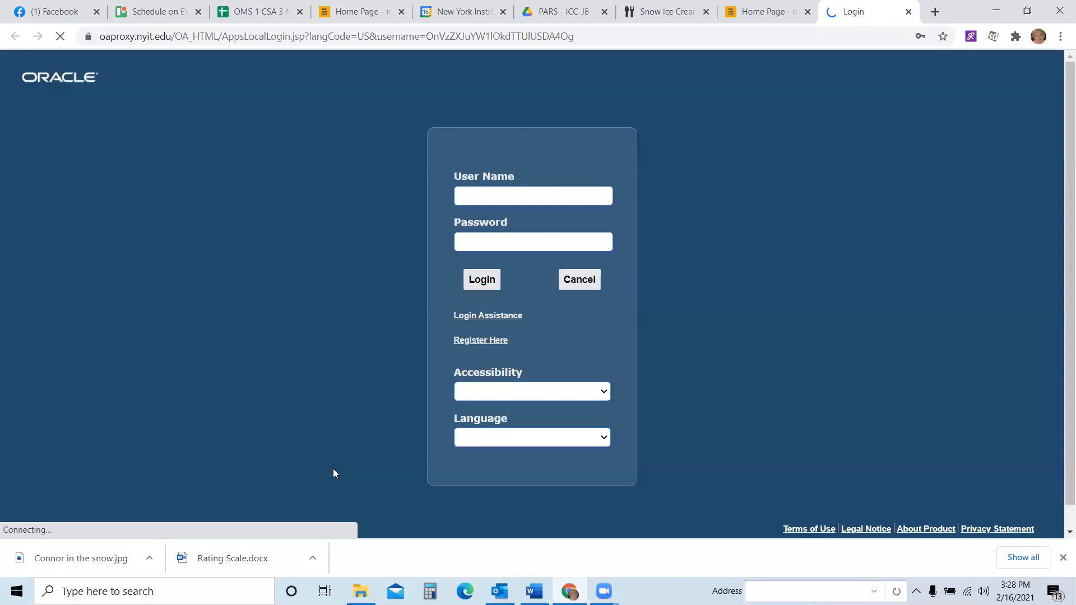
left_click(487, 257)
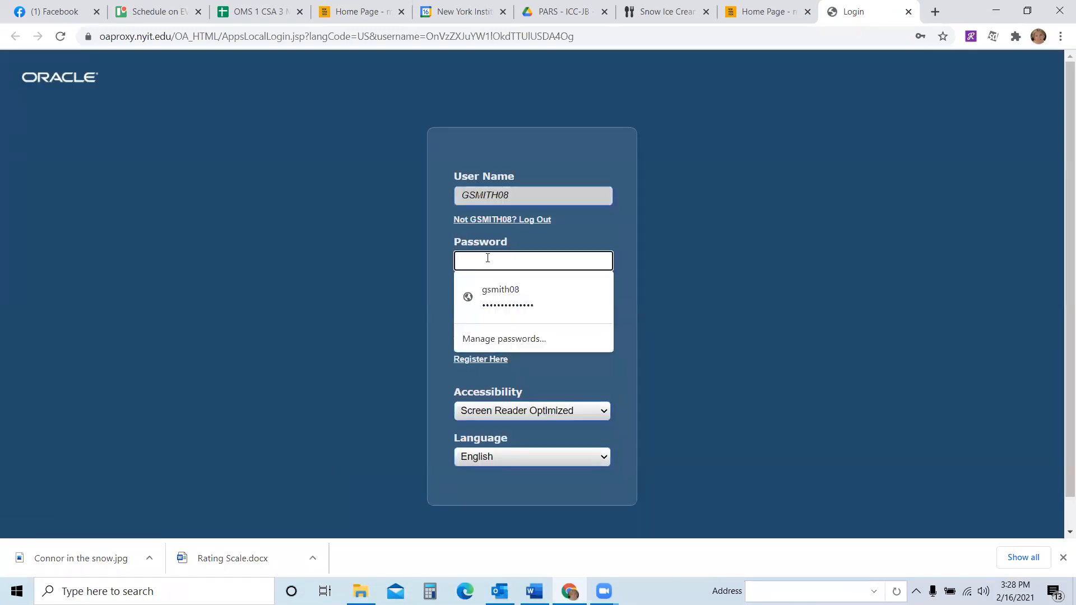
type("••••••••••••")
key("Return")
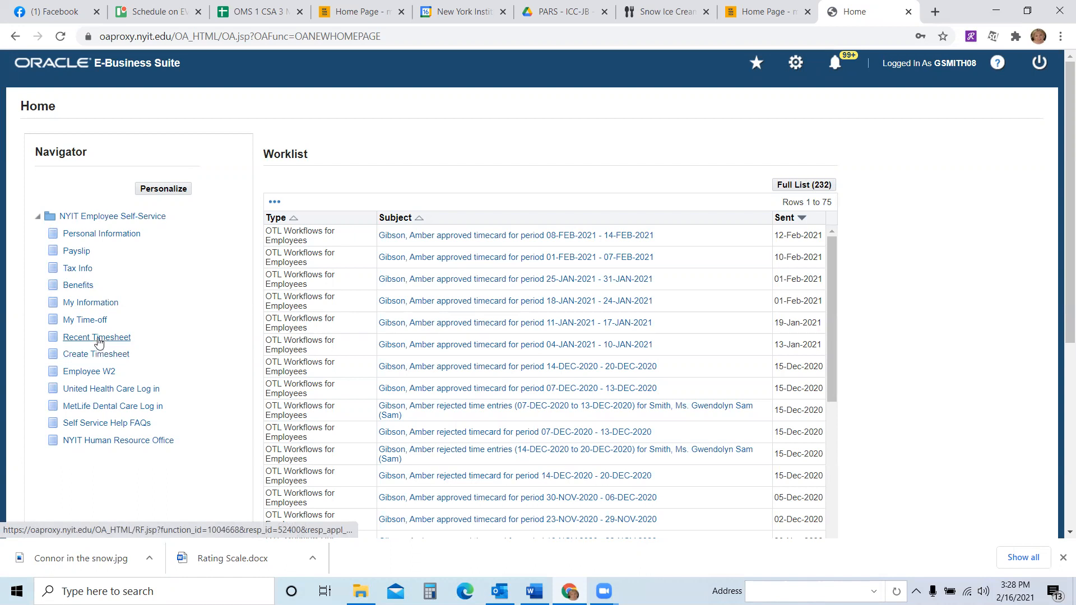
- Reopen the working February 15-21 timecard for update and set Wed, Feb 17 in the first row to start 08:00 and stop 12:00
left_click(98, 340)
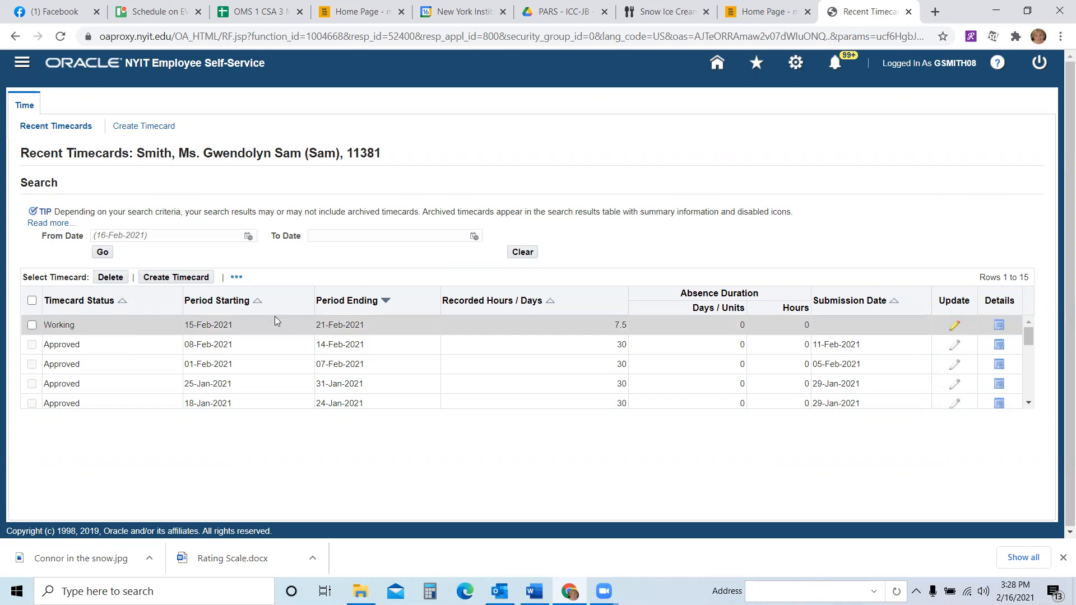
left_click(954, 326)
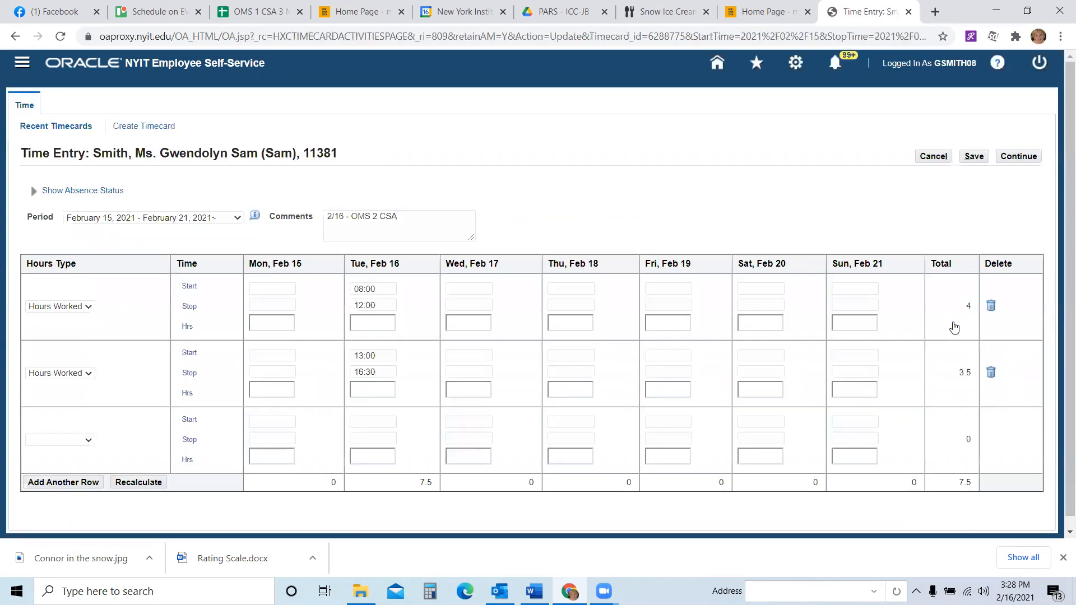
left_click(468, 287)
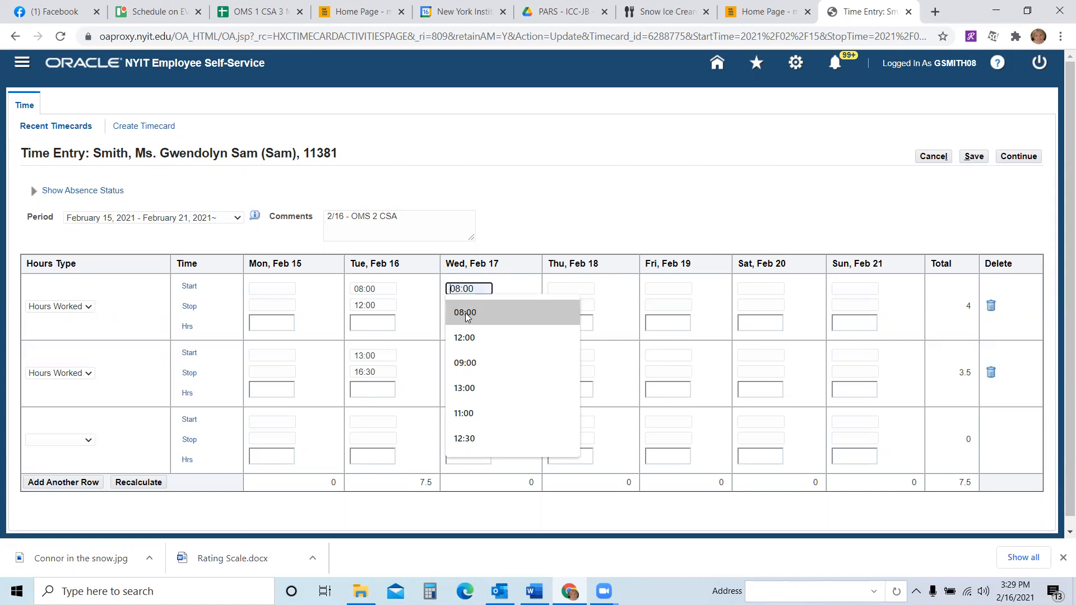
left_click(465, 313)
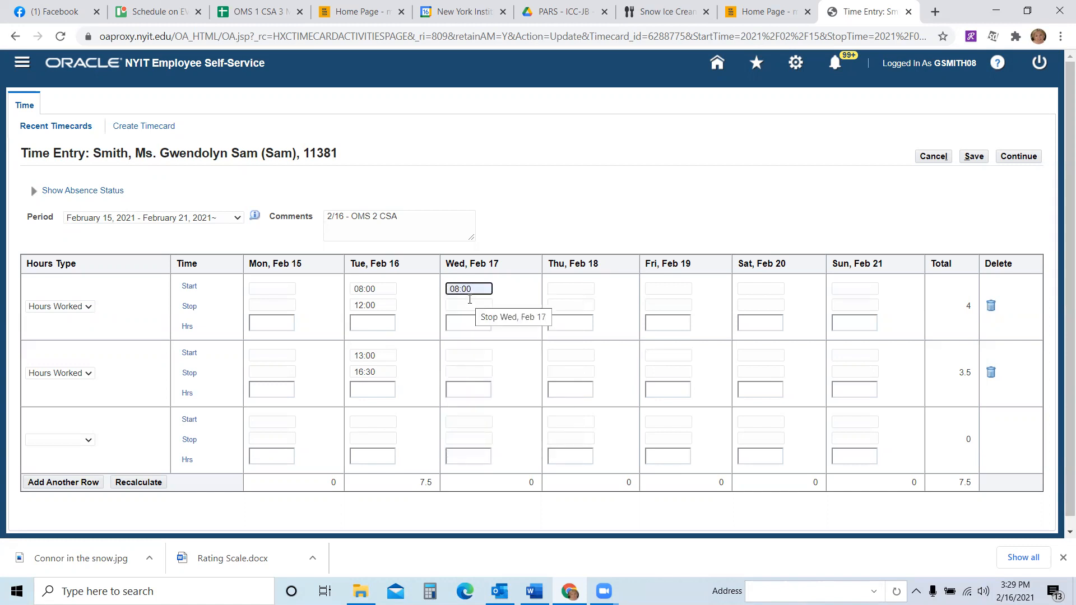
left_click(470, 304)
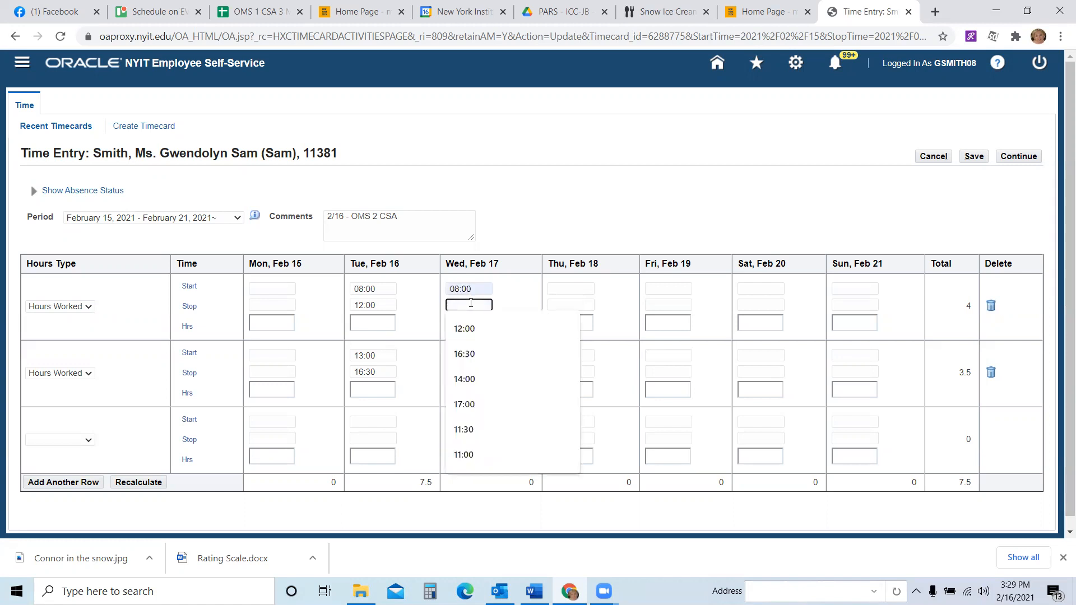
left_click(468, 329)
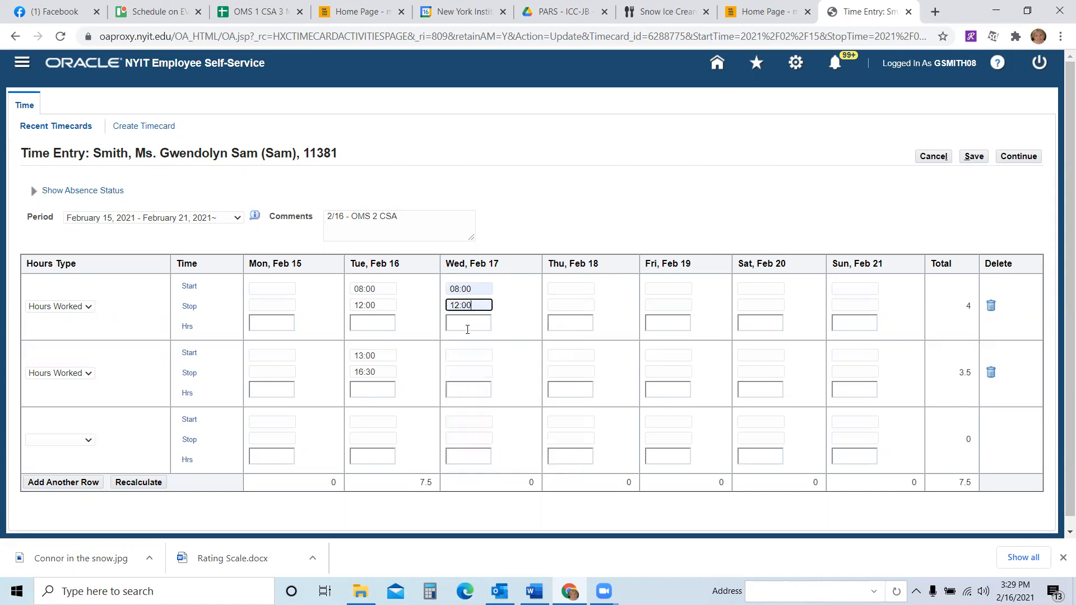
- Set Wed, Feb 17 in the second Hours Worked row to start 13:00 and stop 16:30
left_click(461, 355)
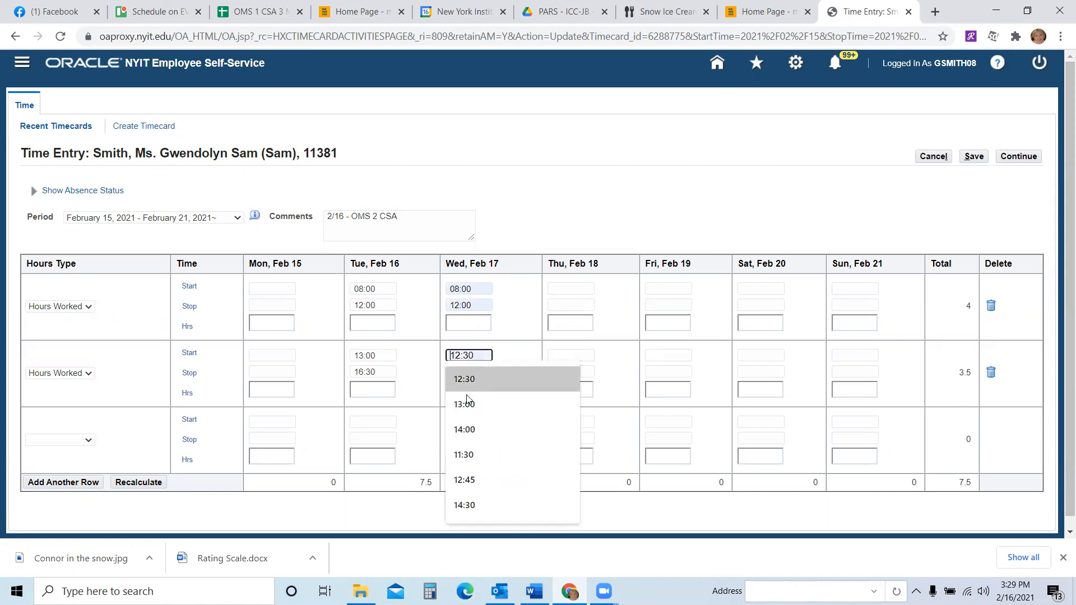
left_click(467, 406)
left_click(465, 372)
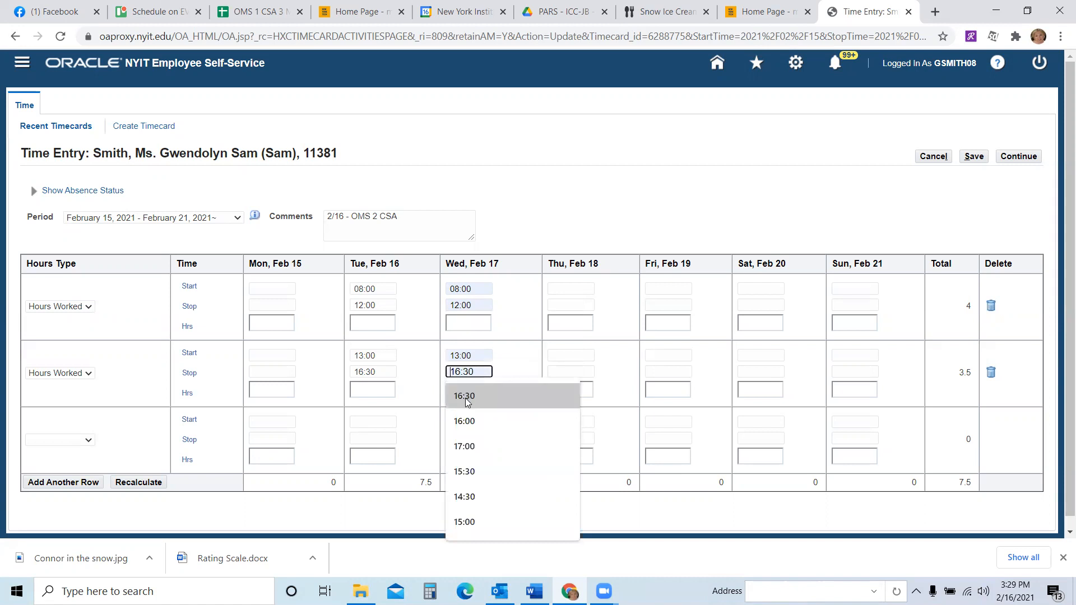
left_click(465, 397)
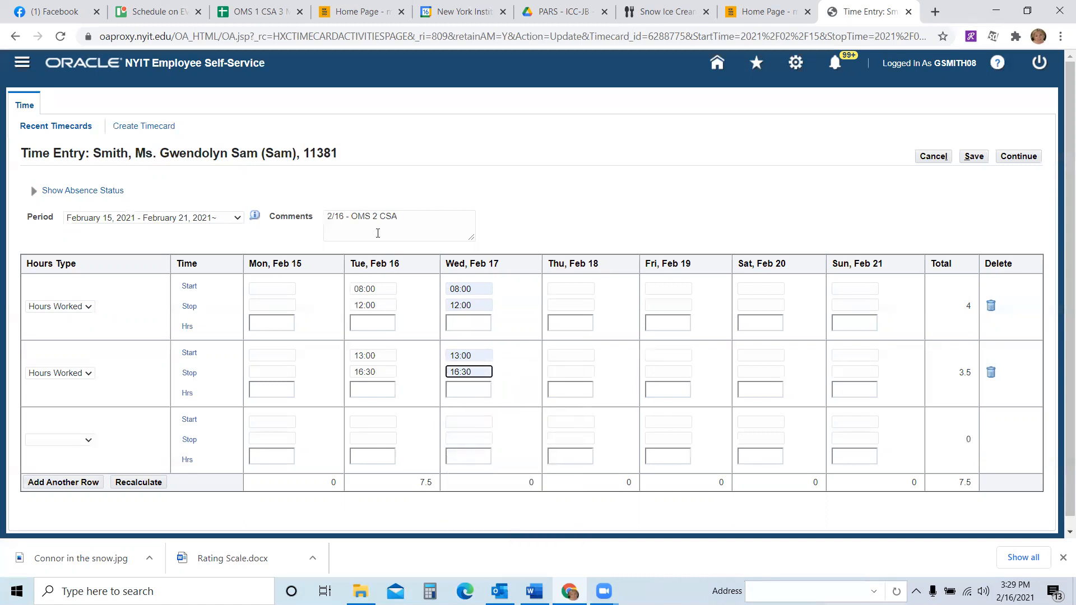
- Add the comment "2/17 - OMS 2 CSA" on a new line and save the timecard
left_click(411, 213)
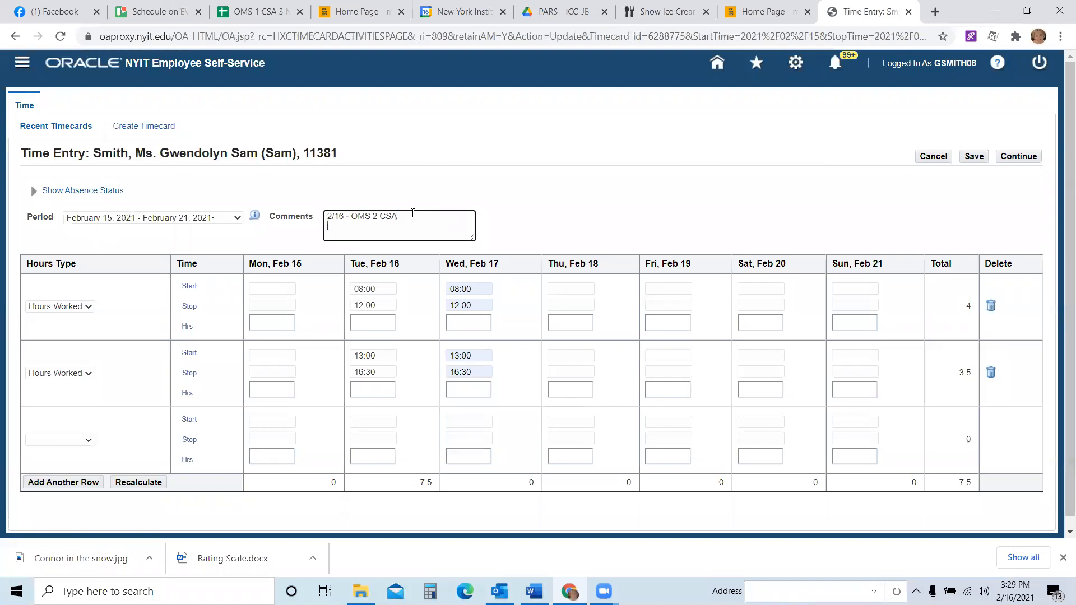
key("Return")
type("2/17 - OMS 2 CSA")
left_click(974, 157)
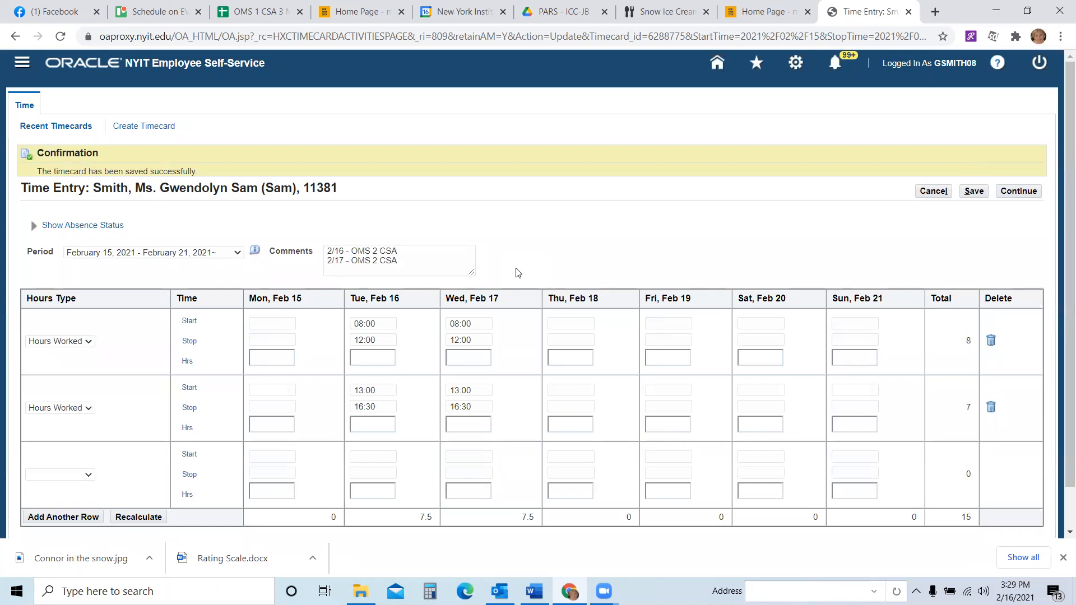
- Continue to review the timecard summary, then go back to the time entry page
left_click(1019, 192)
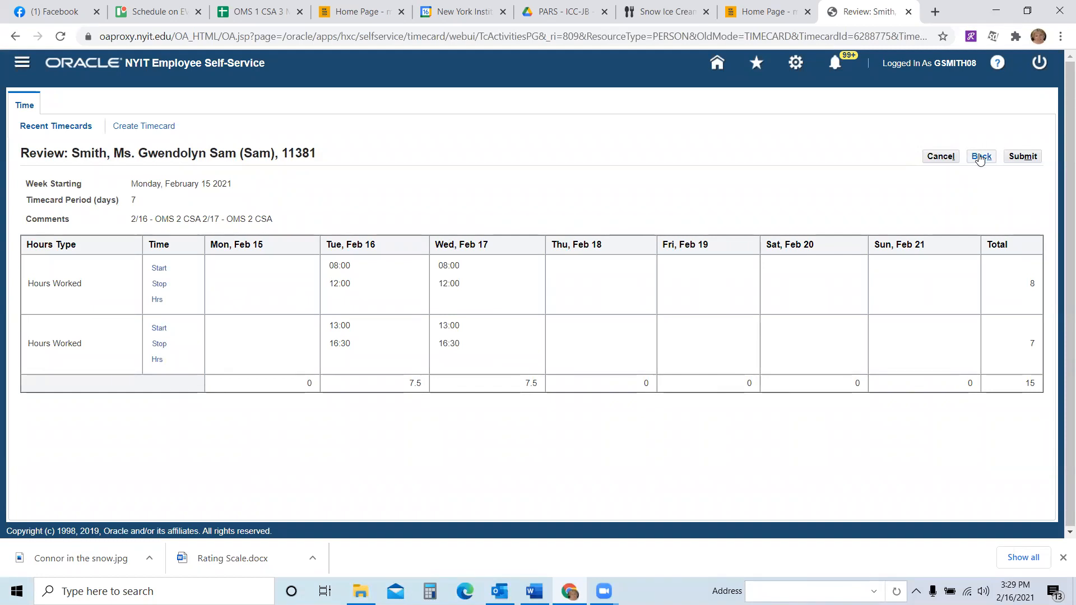
left_click(981, 157)
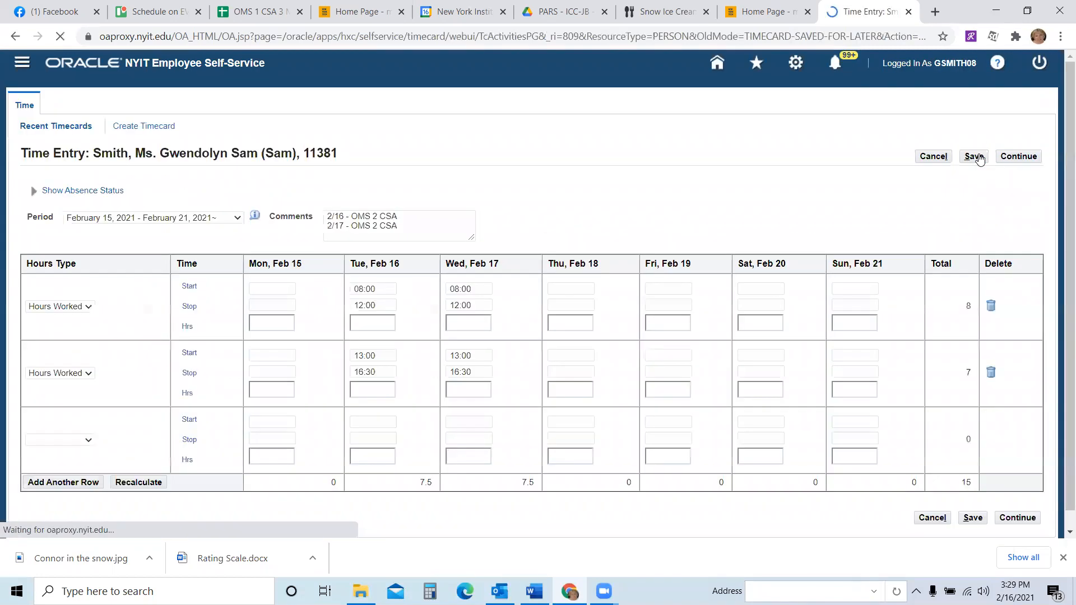